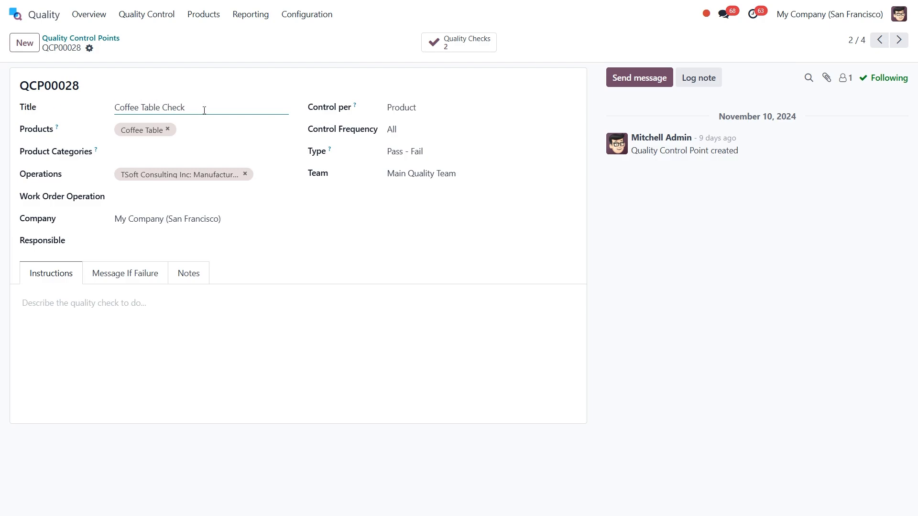
{"action": "left_click", "coordinate": [197, 131]}
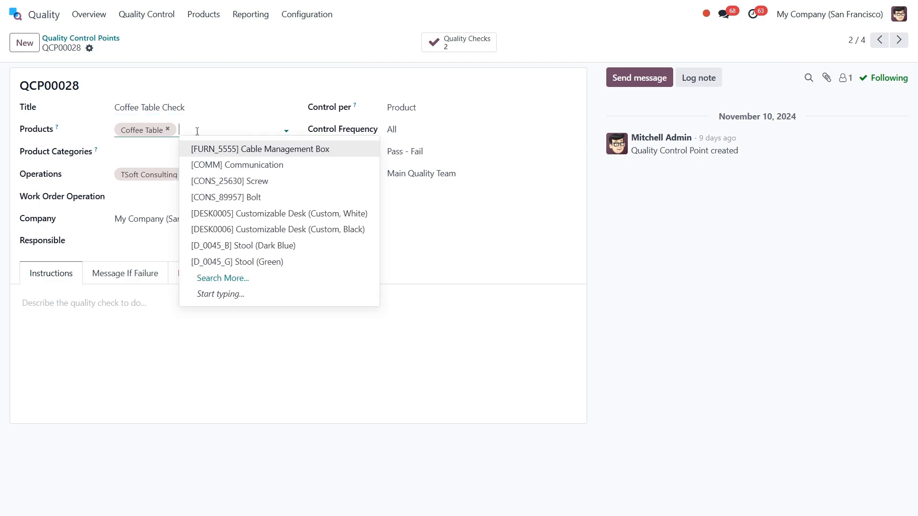
{"action": "left_click", "coordinate": [197, 131]}
{"action": "left_click", "coordinate": [192, 151]}
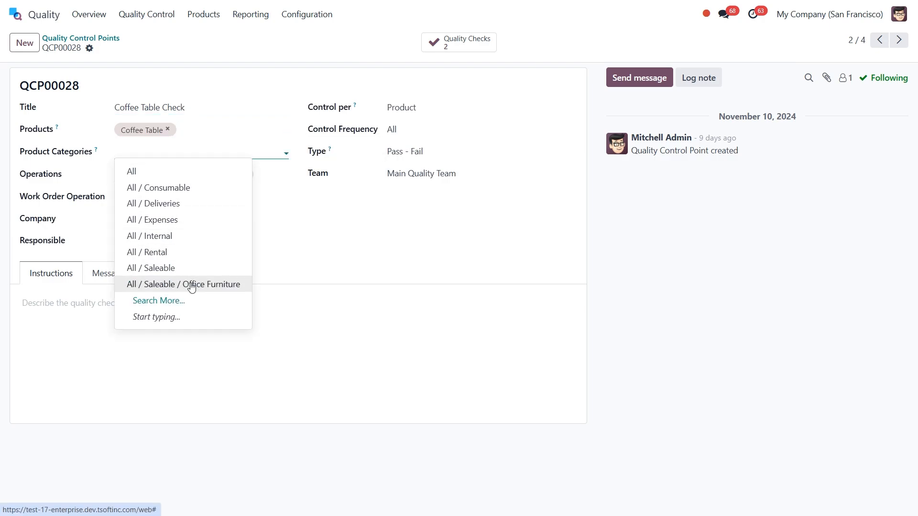
{"action": "left_click", "coordinate": [296, 166]}
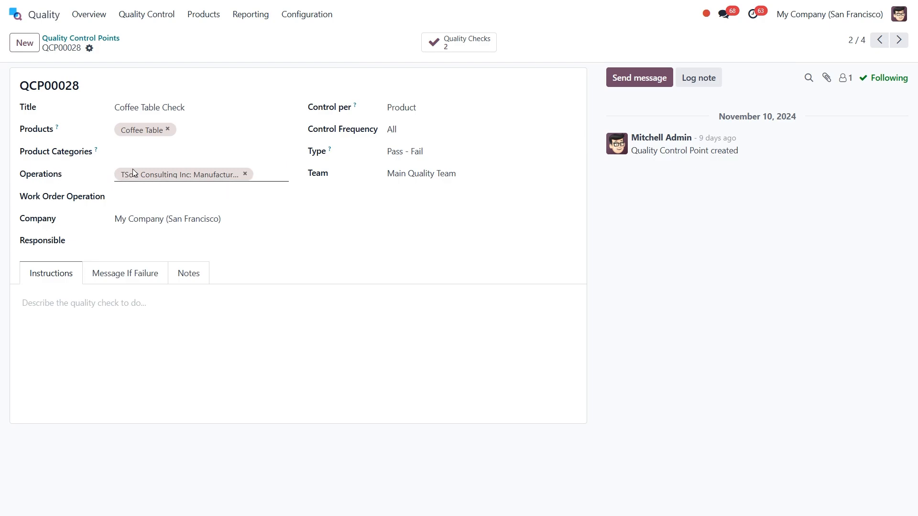
{"action": "left_click", "coordinate": [262, 176]}
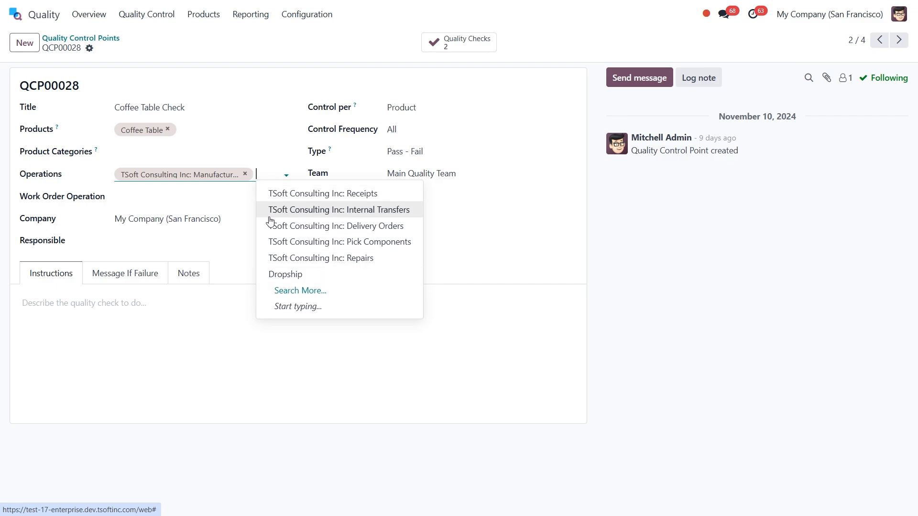
{"action": "left_click", "coordinate": [237, 195]}
{"action": "left_click", "coordinate": [297, 184]}
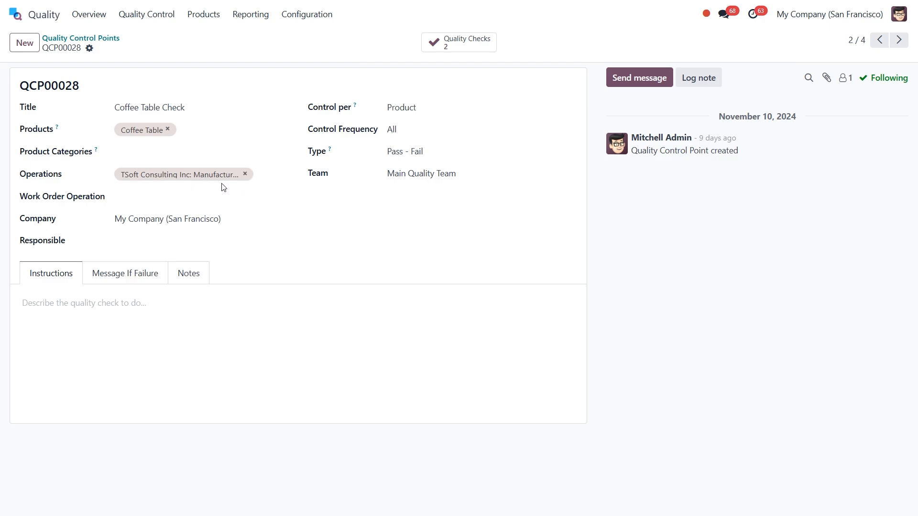
Link the control point to the 'Assemble the Table' work order operation.
{"action": "left_click", "coordinate": [149, 197]}
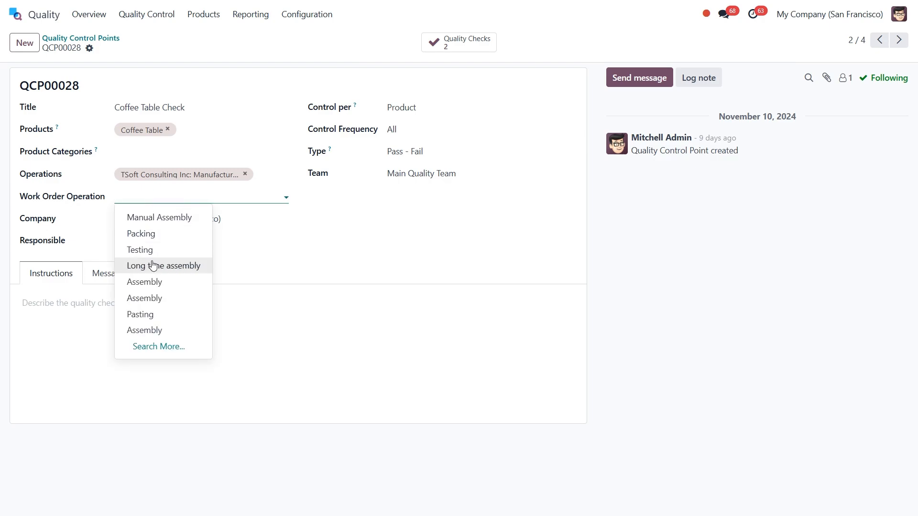
{"action": "left_click", "coordinate": [163, 346]}
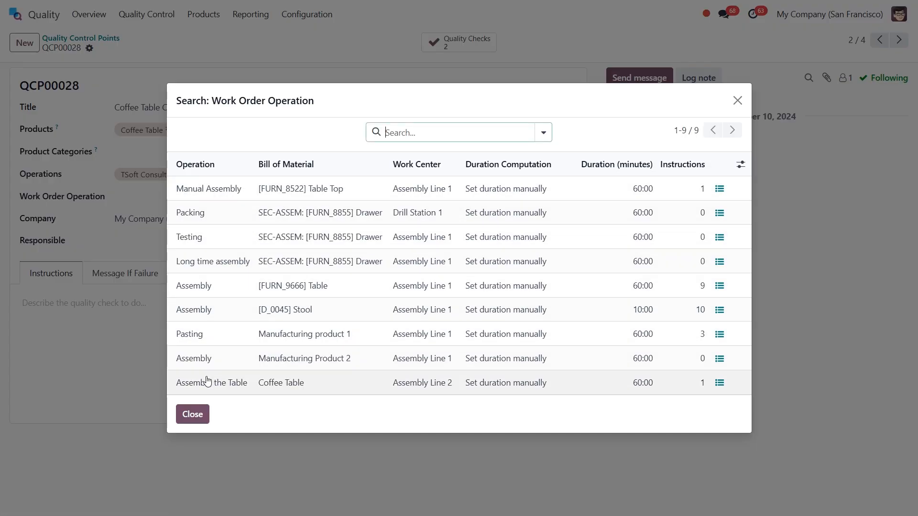
{"action": "left_click", "coordinate": [266, 383]}
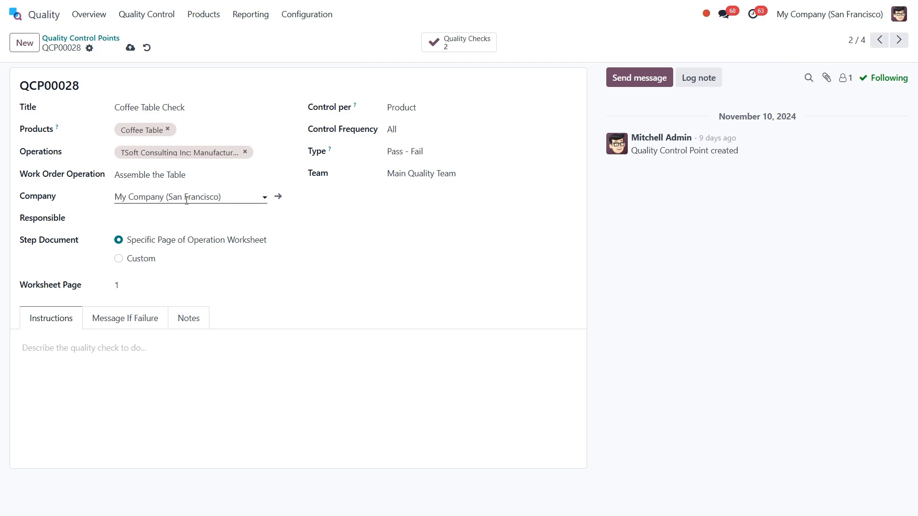
Set Step Document to Custom, leaving Responsible and the instructions empty.
{"action": "left_click", "coordinate": [126, 214]}
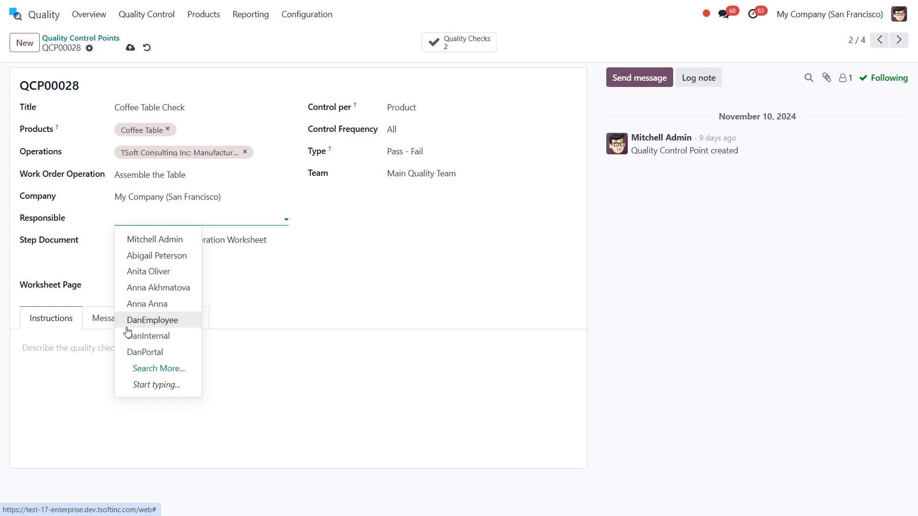
{"action": "left_click", "coordinate": [110, 219]}
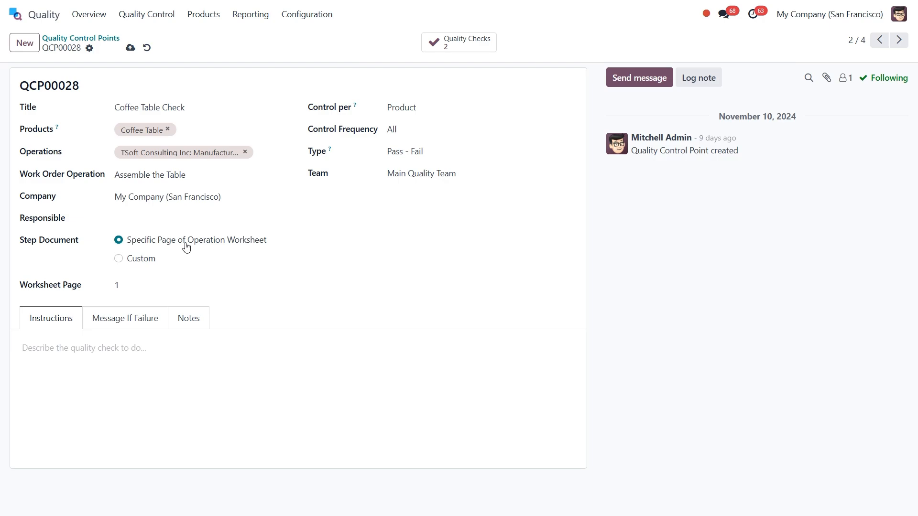
{"action": "left_click", "coordinate": [135, 283]}
{"action": "left_click", "coordinate": [119, 259]}
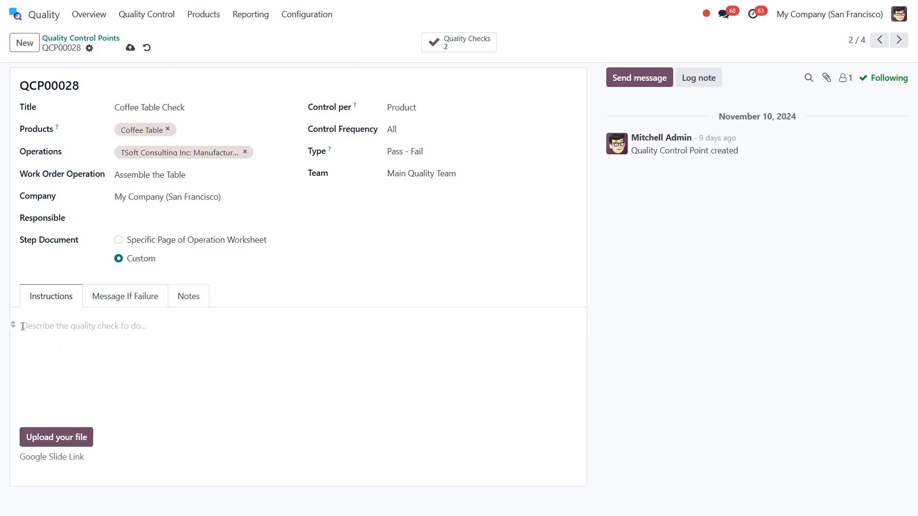
{"action": "left_click", "coordinate": [80, 330]}
{"action": "left_click", "coordinate": [216, 290]}
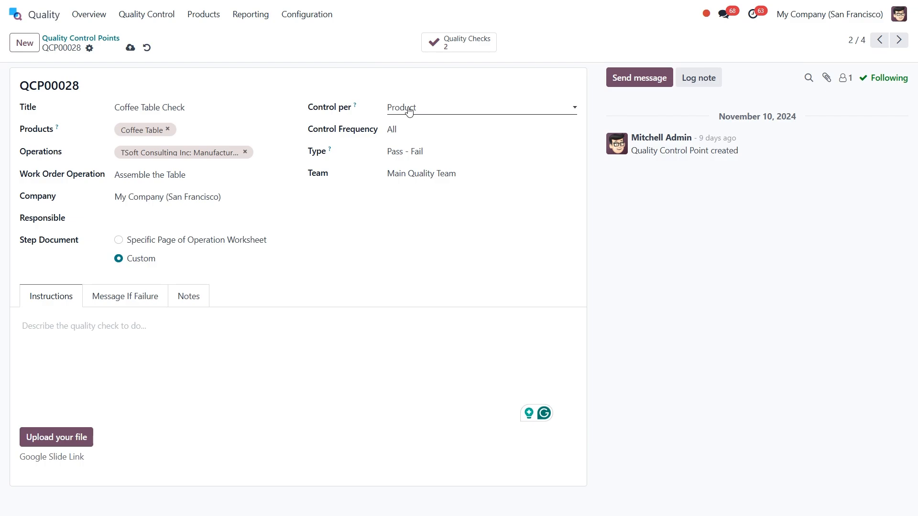
Change Control per from Product to Quantity, revealing the Partial Test field.
{"action": "left_click", "coordinate": [430, 107]}
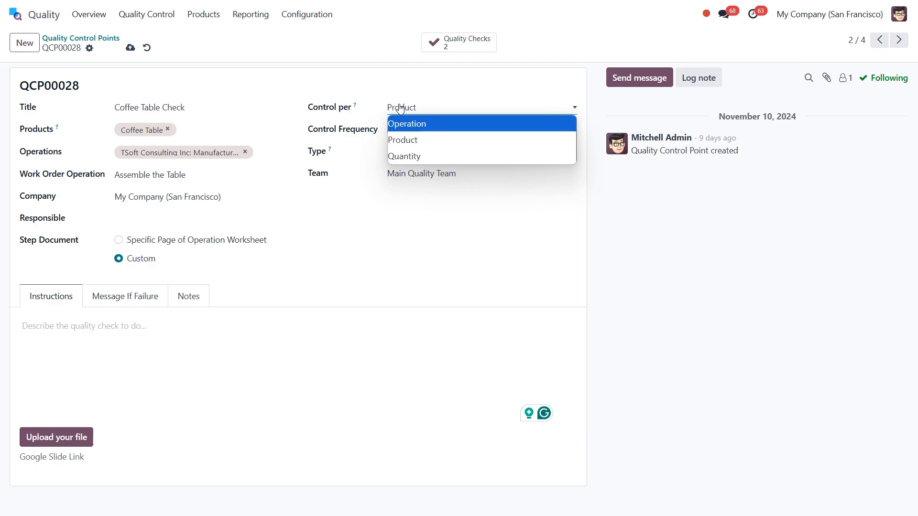
{"action": "left_click", "coordinate": [416, 108]}
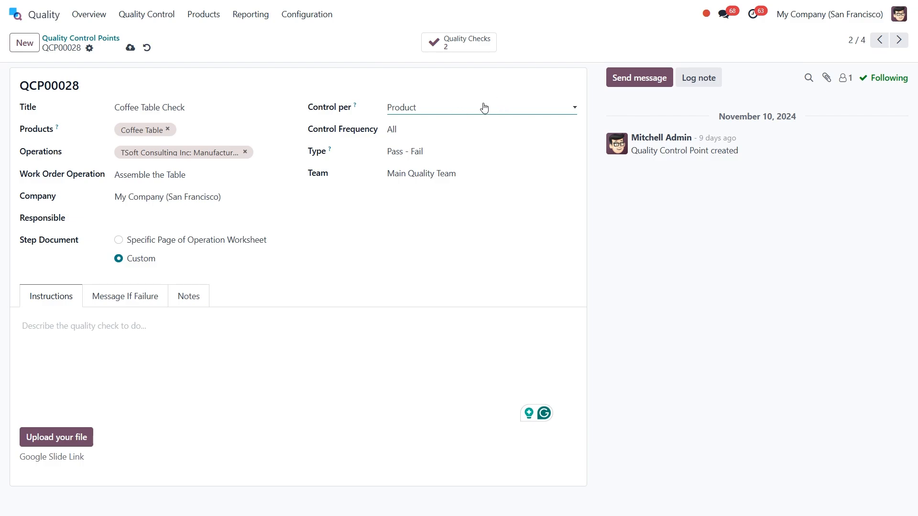
{"action": "left_click", "coordinate": [467, 110]}
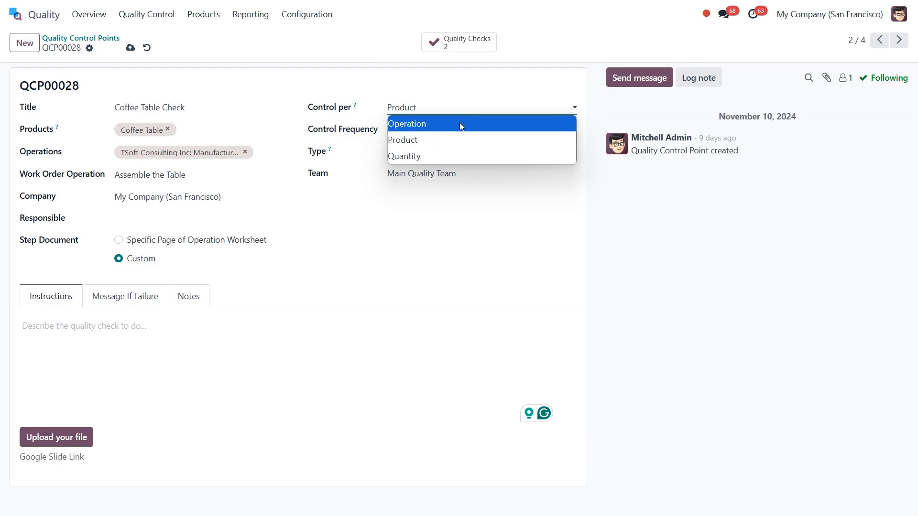
{"action": "left_click", "coordinate": [460, 123]}
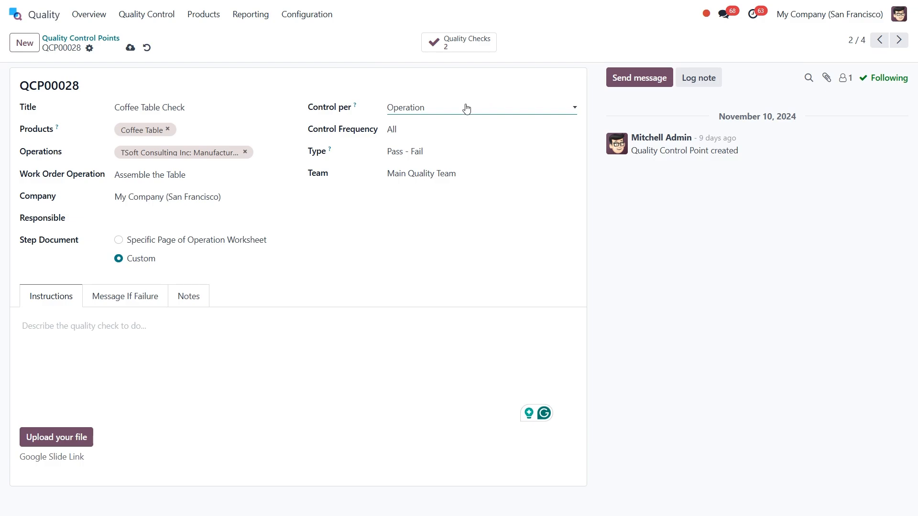
{"action": "left_click", "coordinate": [466, 108]}
{"action": "left_click", "coordinate": [468, 153]}
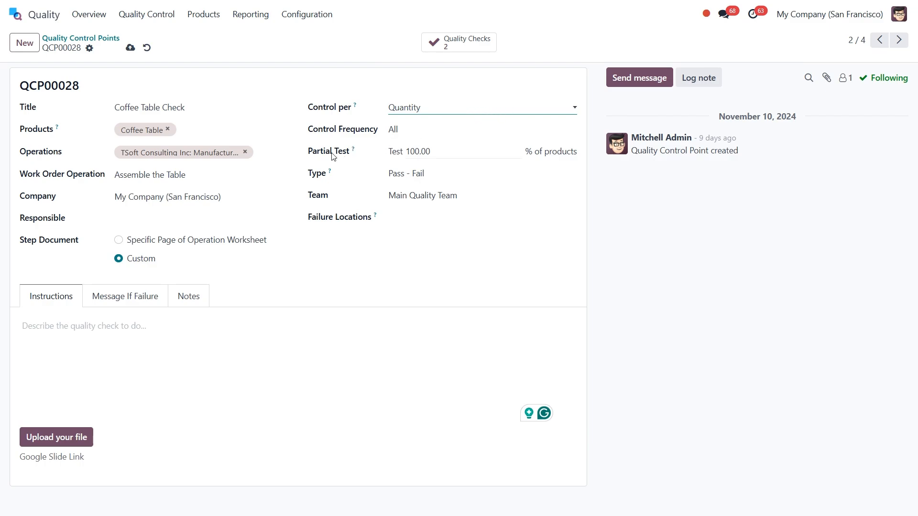
Set the Partial Test to 50.00% of products.
{"action": "double_click", "coordinate": [424, 152]}
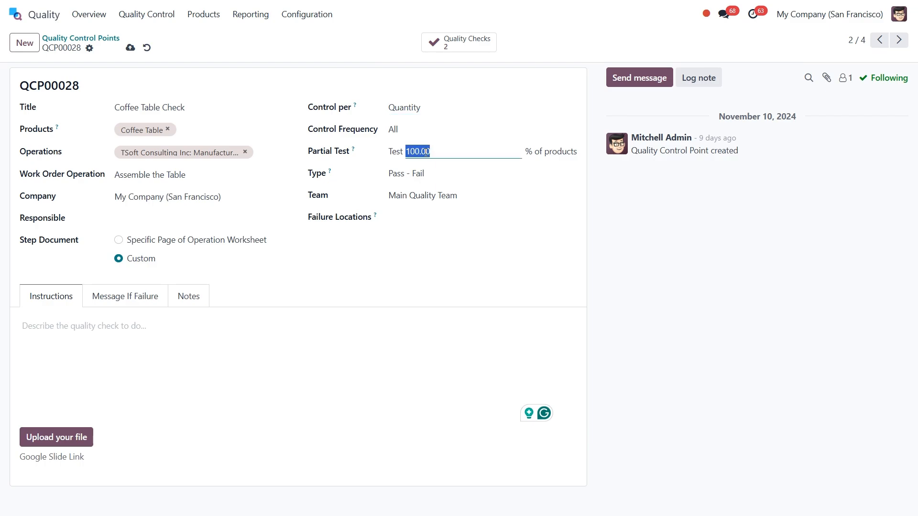
{"action": "type", "text": "50.00"}
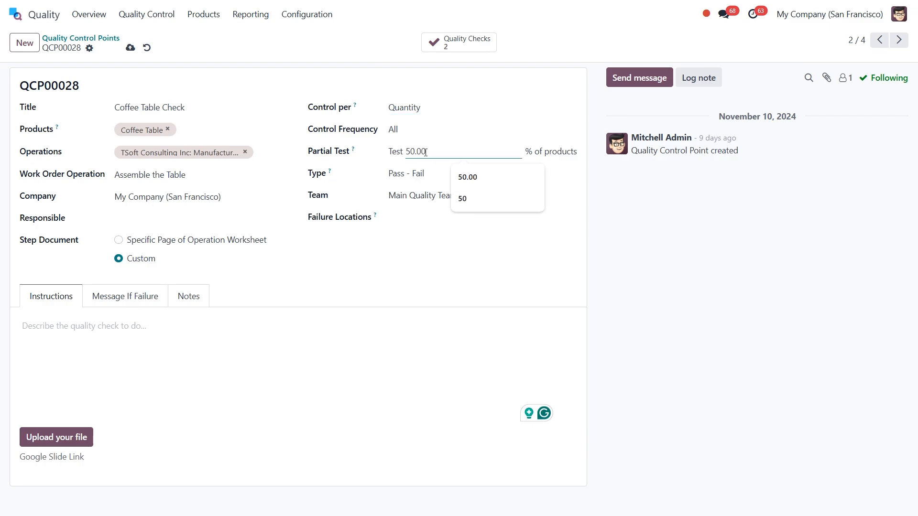
{"action": "left_click", "coordinate": [560, 148]}
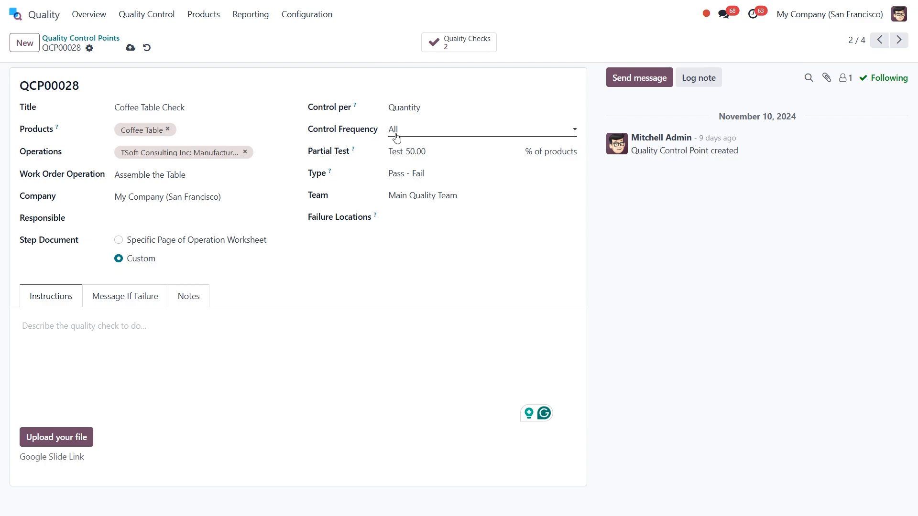
Set Control Frequency to Periodically, keeping Days as the period unit.
{"action": "left_click", "coordinate": [425, 133]}
{"action": "left_click", "coordinate": [424, 133]}
{"action": "left_click", "coordinate": [433, 135]}
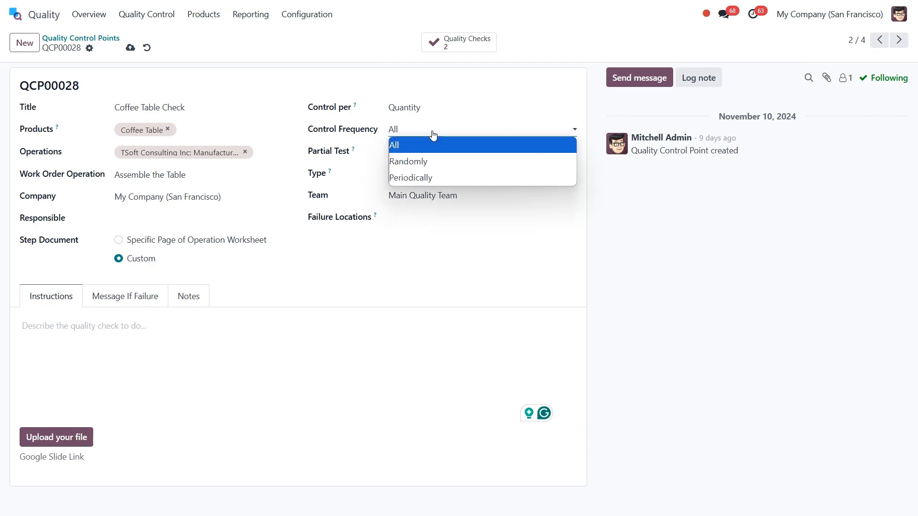
{"action": "left_click", "coordinate": [438, 160]}
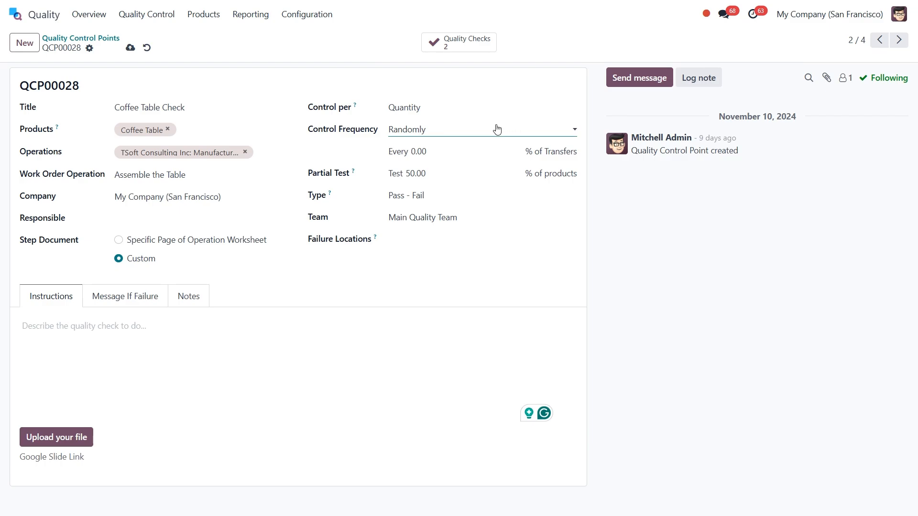
{"action": "left_click", "coordinate": [421, 152]}
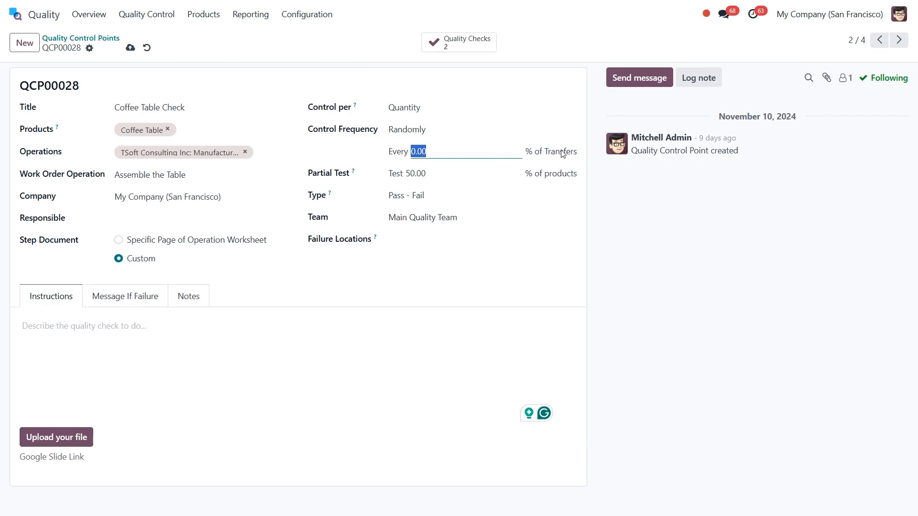
{"action": "left_click", "coordinate": [450, 130]}
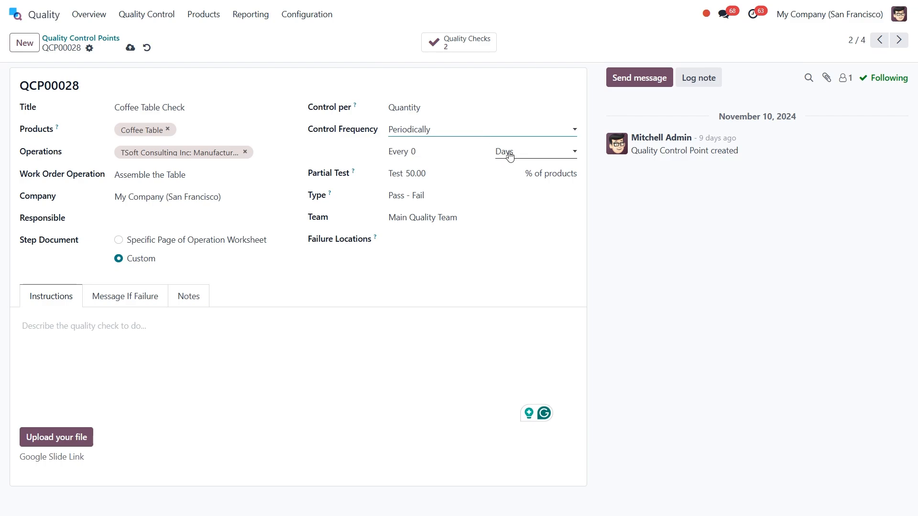
{"action": "left_click", "coordinate": [528, 153]}
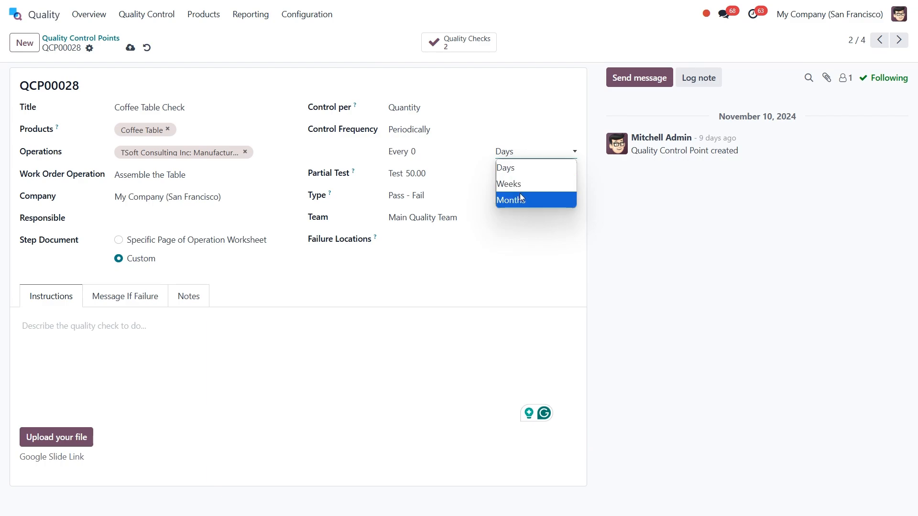
{"action": "left_click", "coordinate": [423, 150]}
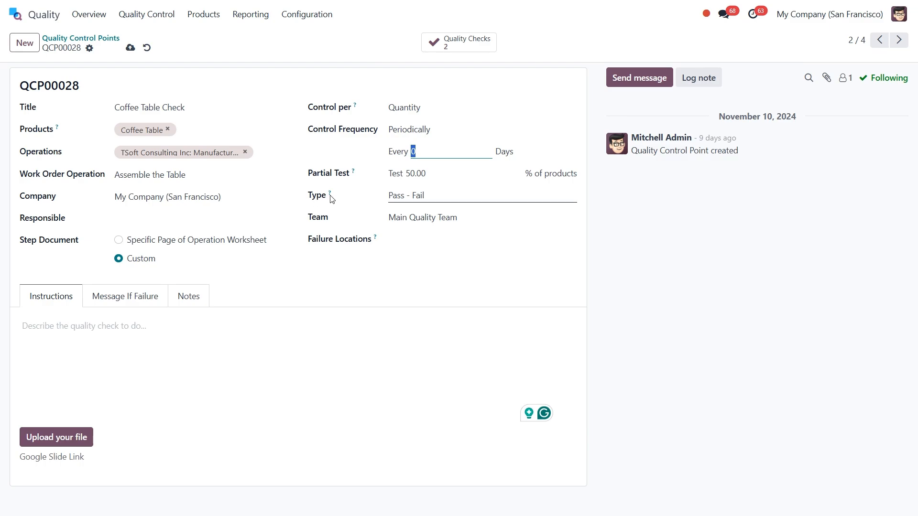
Show the Type dropdown listing the available quality check types.
{"action": "left_click", "coordinate": [437, 196]}
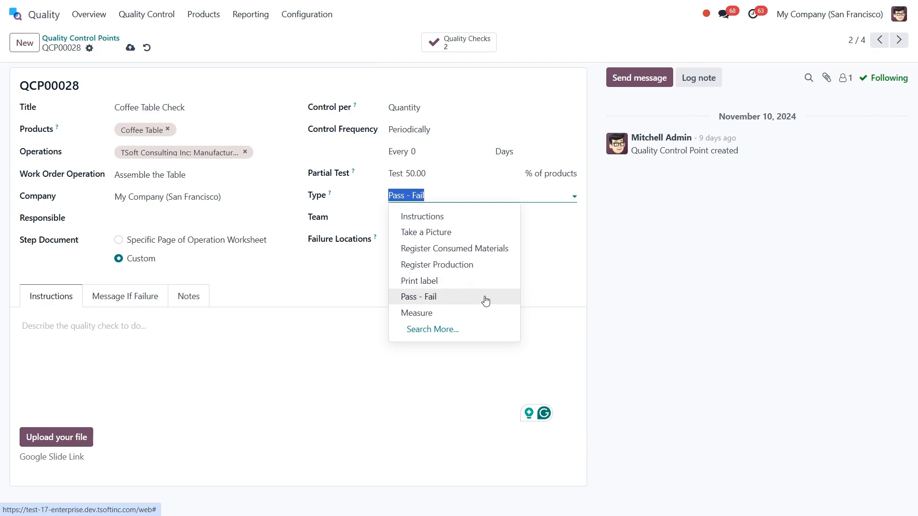
Keep the Pass - Fail type and Main Quality Team, leaving Failure Locations empty.
{"action": "left_click", "coordinate": [552, 294]}
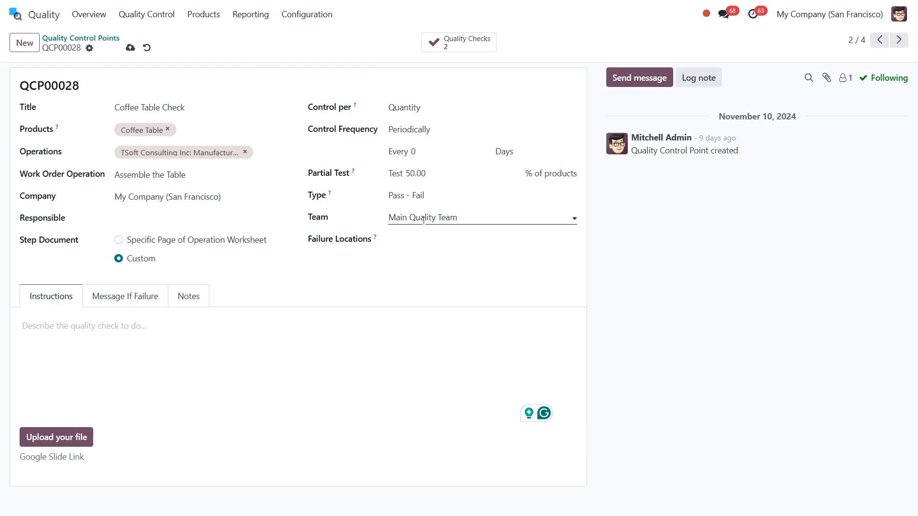
{"action": "left_click", "coordinate": [460, 217]}
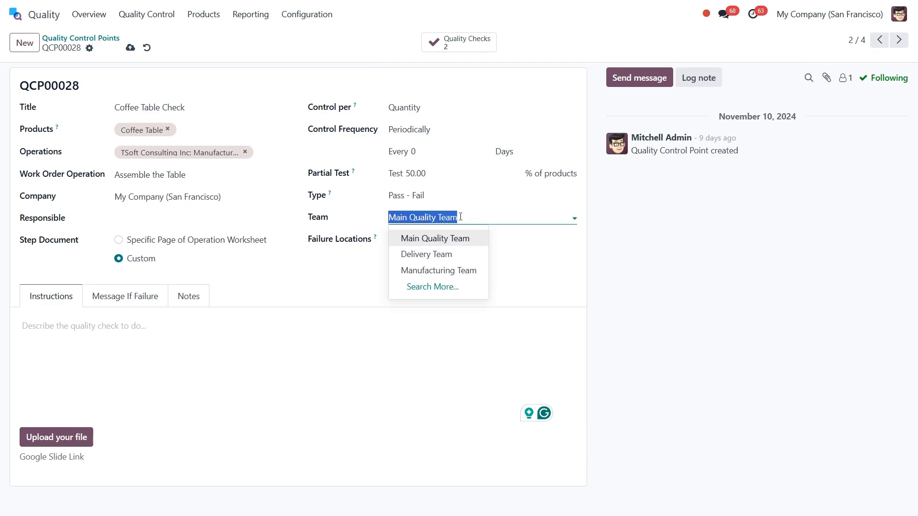
{"action": "left_click", "coordinate": [519, 235]}
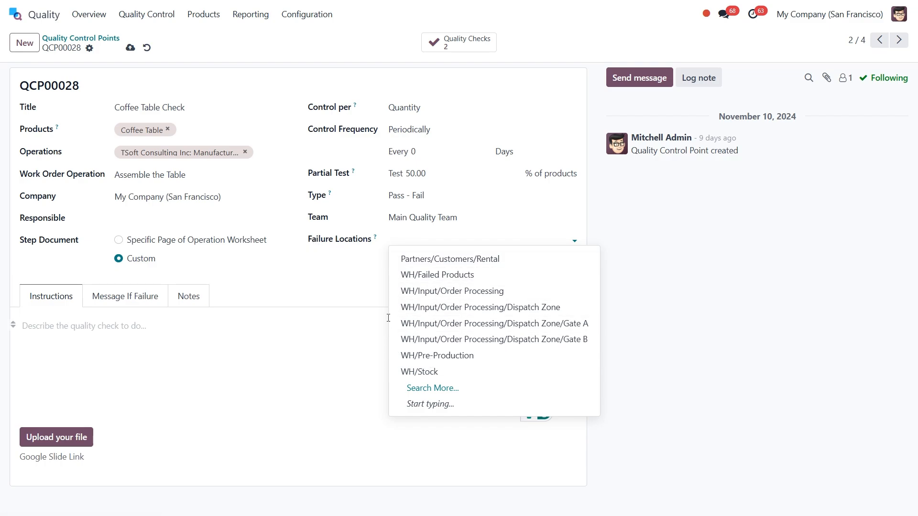
{"action": "left_click", "coordinate": [378, 273]}
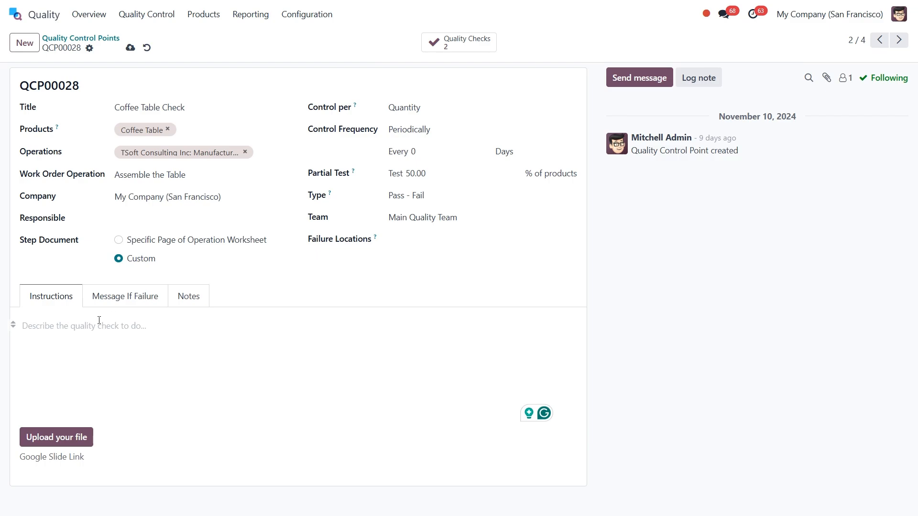
Review the Message If Failure and Notes tabs, then save the control point.
{"action": "left_click", "coordinate": [139, 296]}
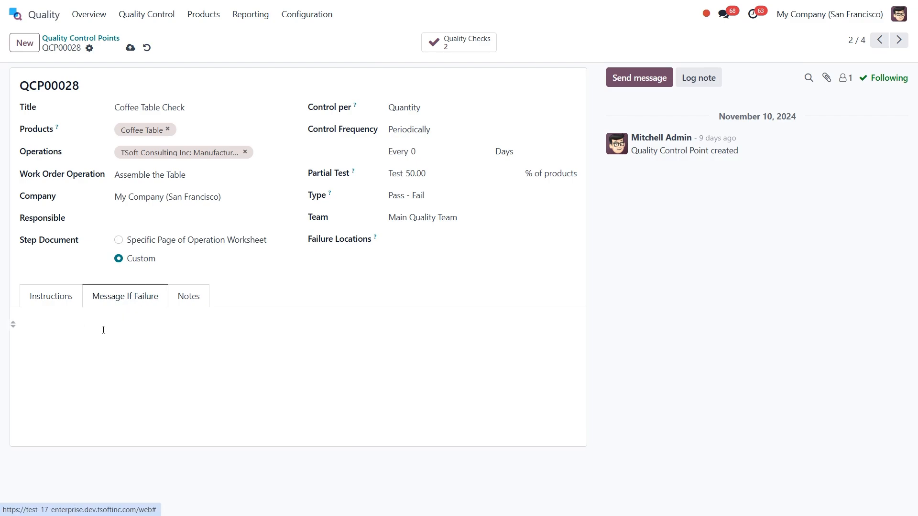
{"action": "left_click", "coordinate": [186, 299]}
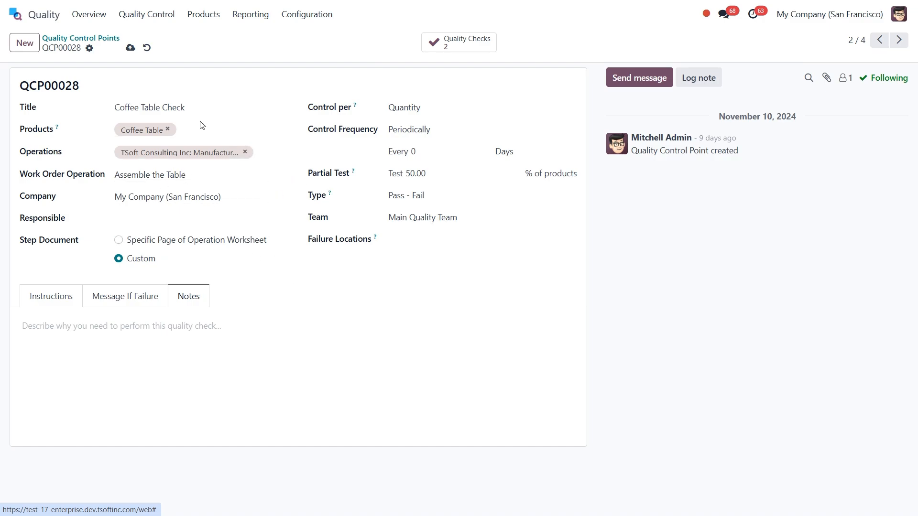
{"action": "left_click", "coordinate": [129, 49]}
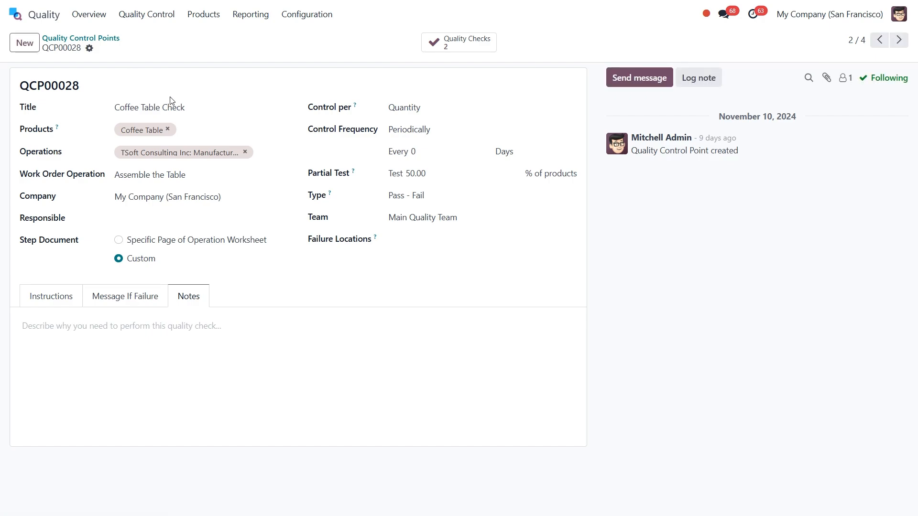